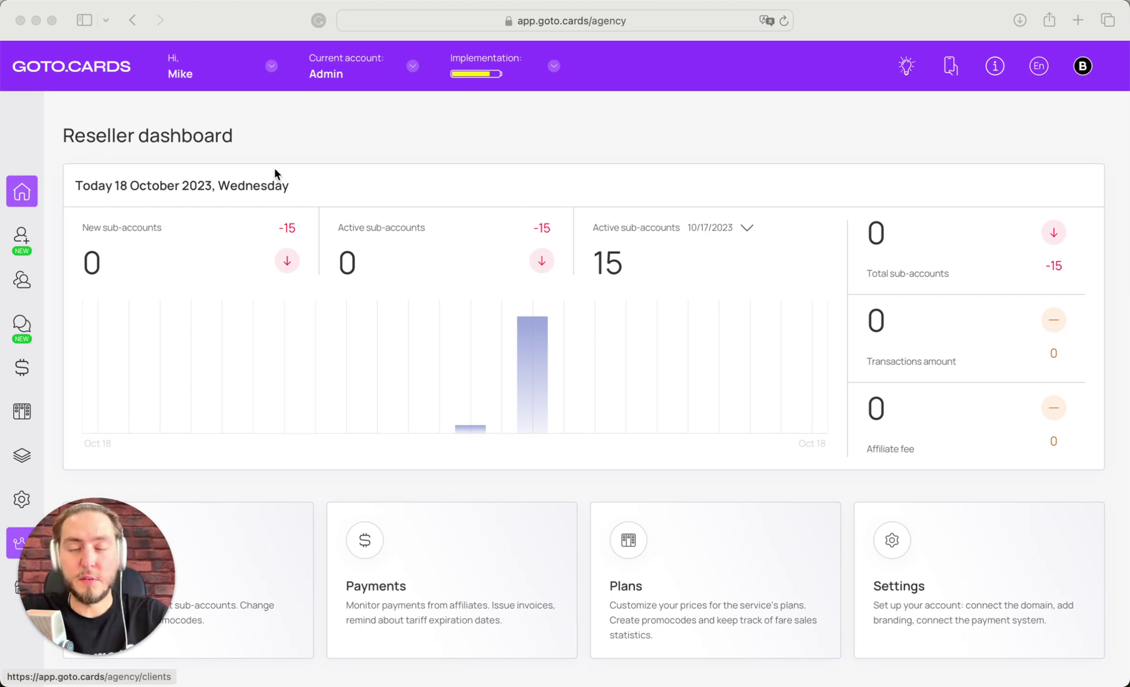
- Open the Prospecting page of nearby restaurants and decline the browser's location request
left_click(59, 246)
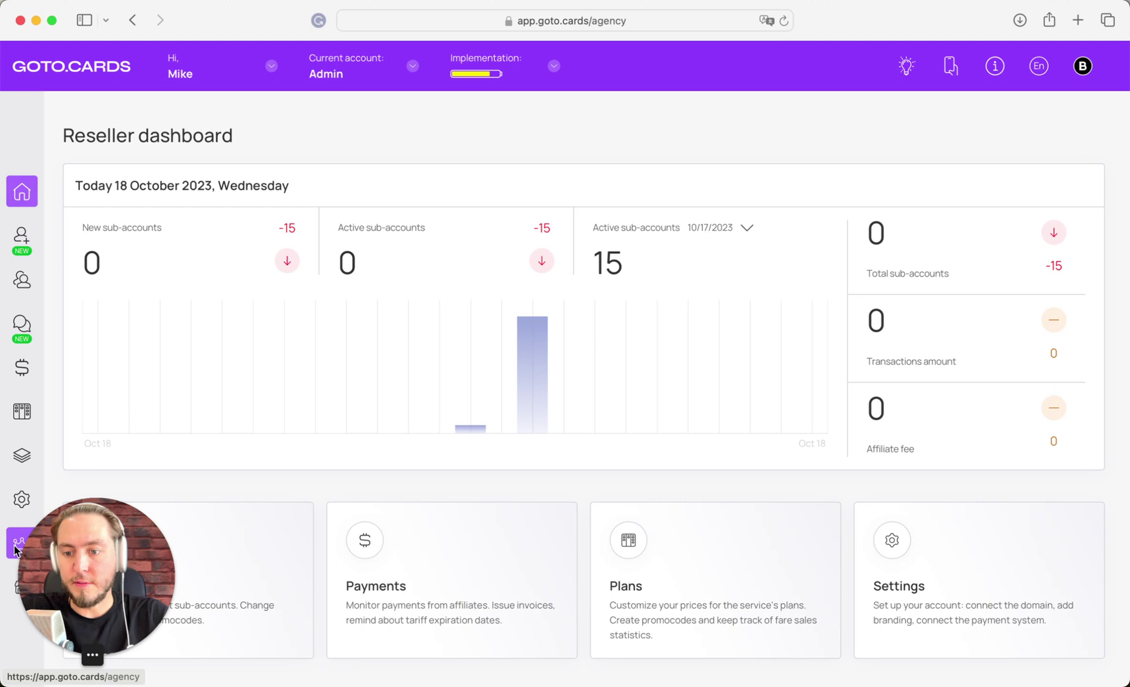
left_click(32, 243)
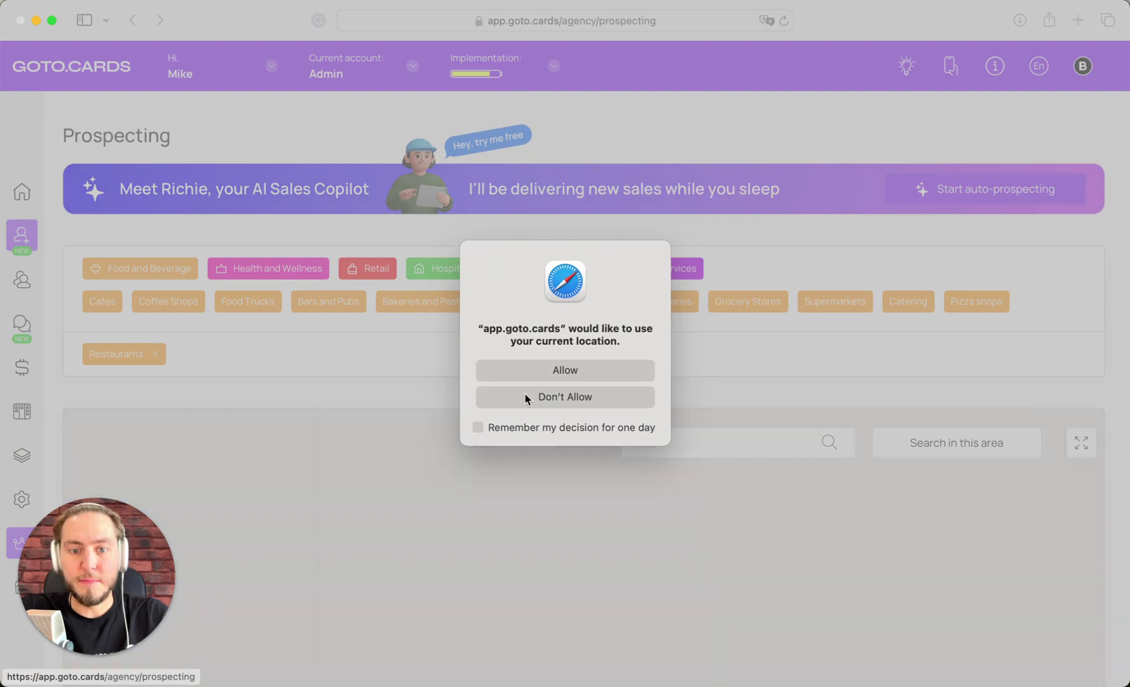
left_click(527, 396)
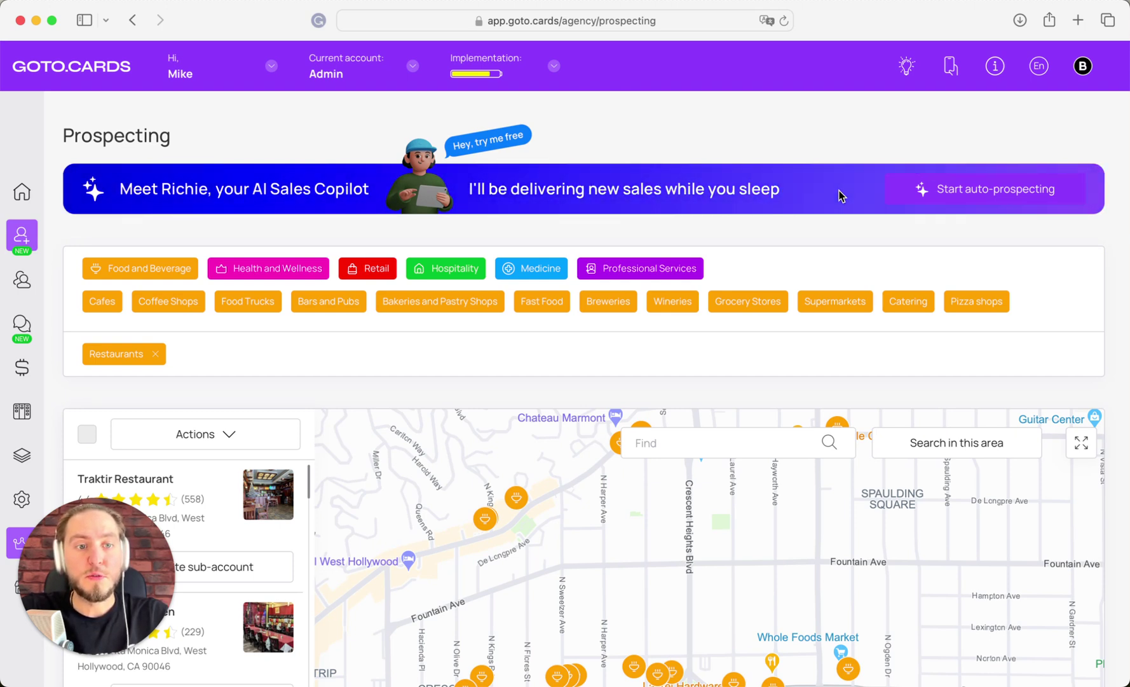
- Start auto-prospecting, replace the Restaurants vertical with Coffee Shops, and continue to location
left_click(929, 201)
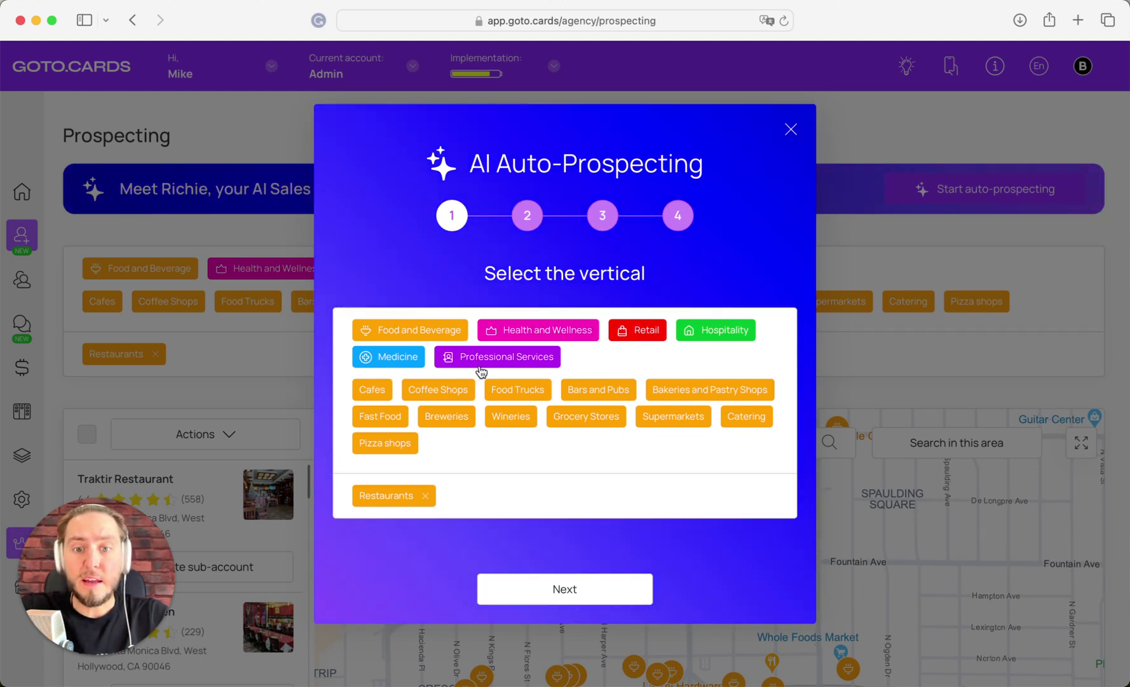
left_click(414, 327)
left_click(415, 326)
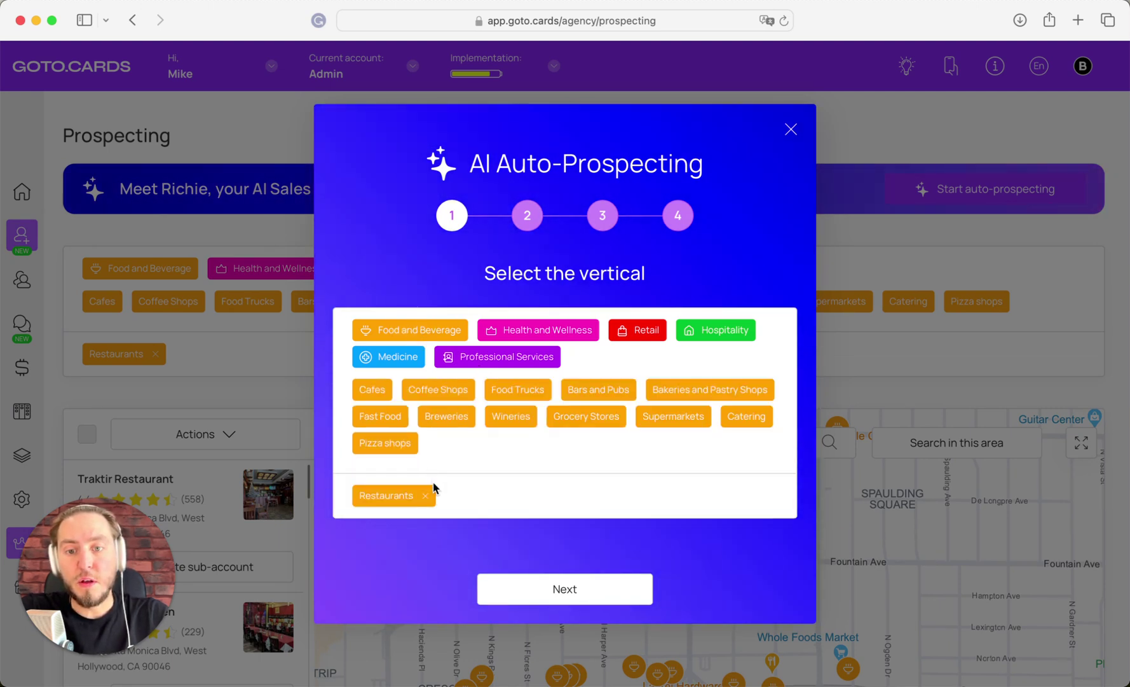
left_click(426, 495)
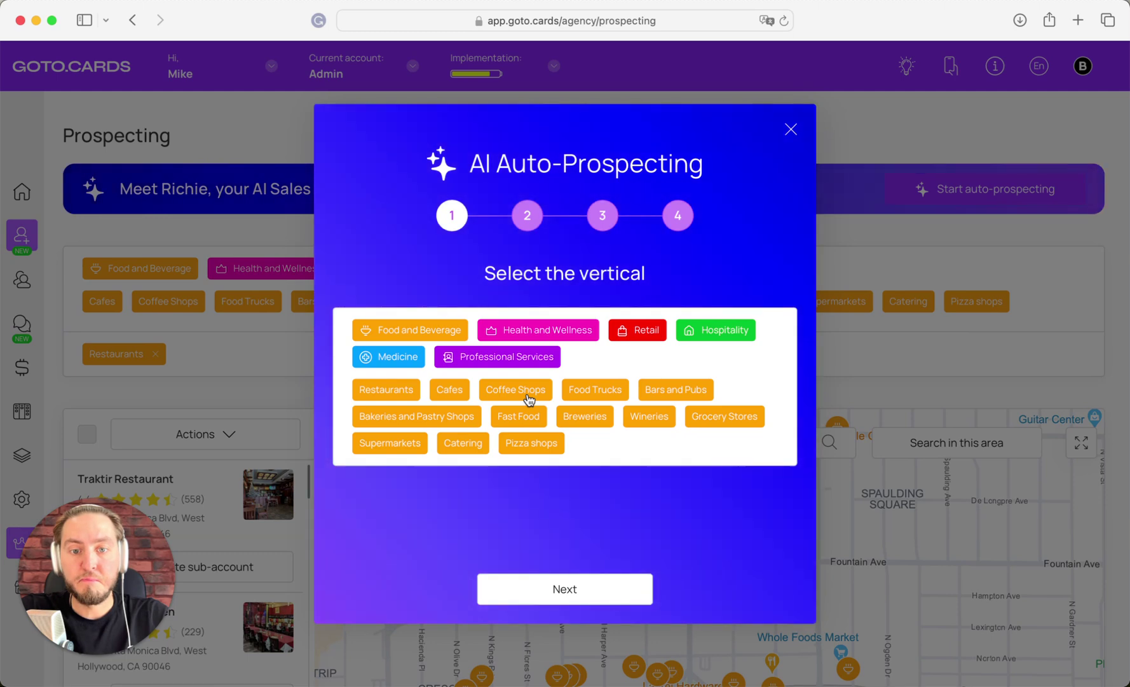
left_click(527, 393)
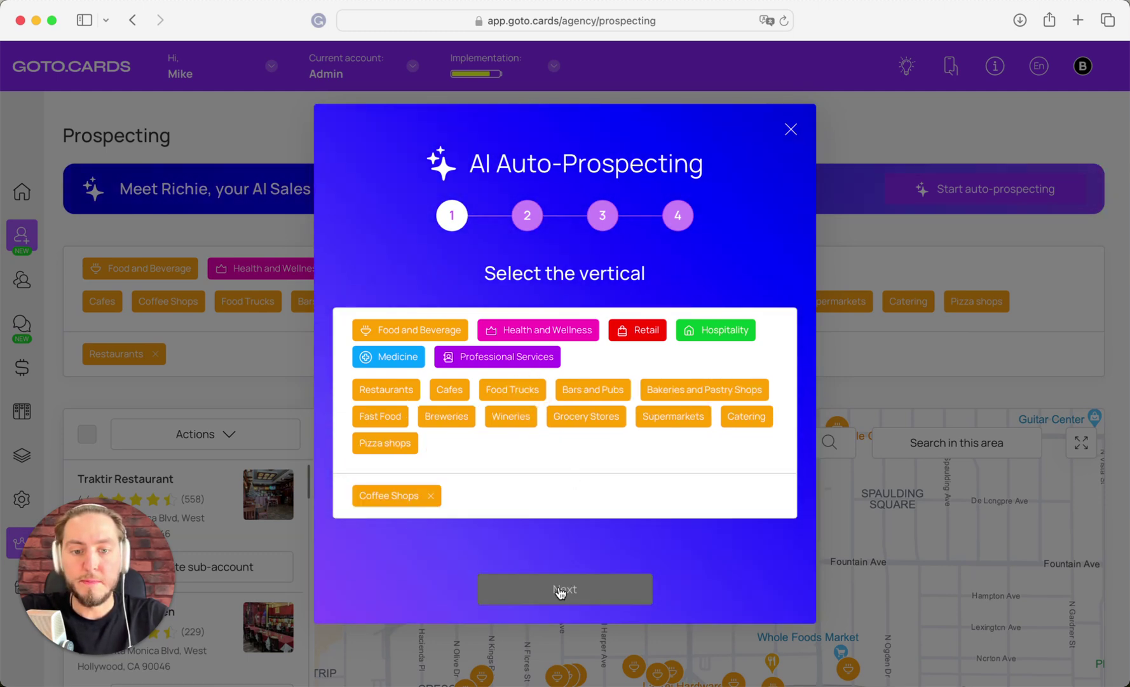
left_click(563, 588)
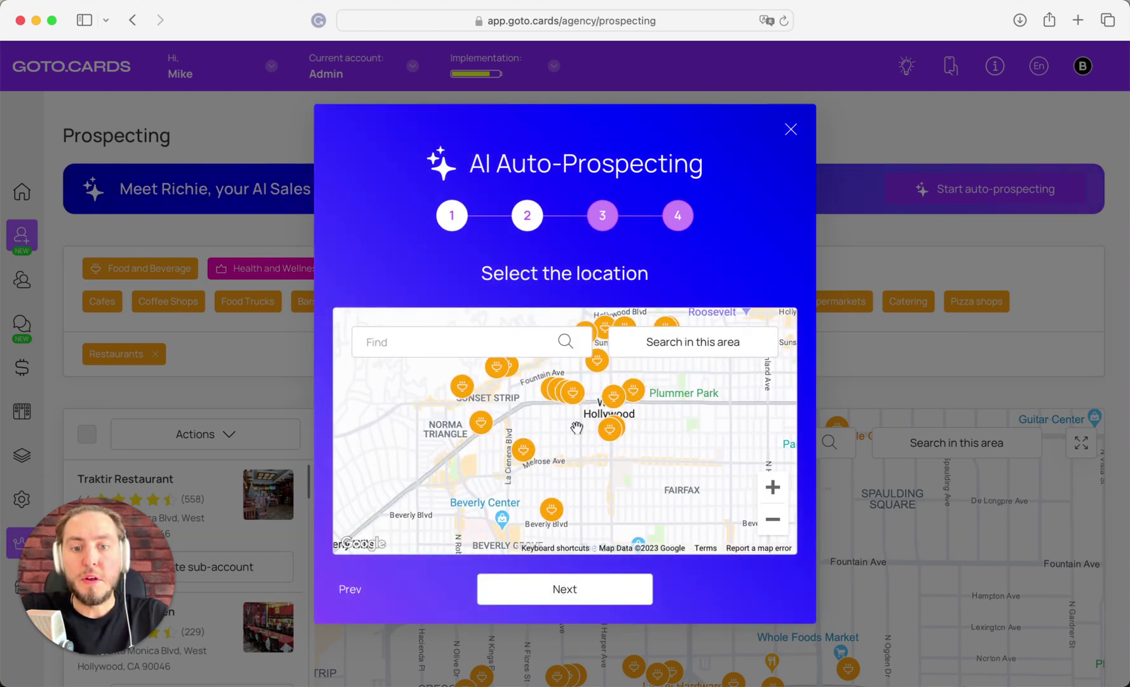
- Pan and zoom the map to the South Gate, Cudahy and Bell area of Los Angeles
scroll(532, 462, "down", 3)
left_click_drag(537, 472, 661, 232)
scroll(475, 447, "down", 3)
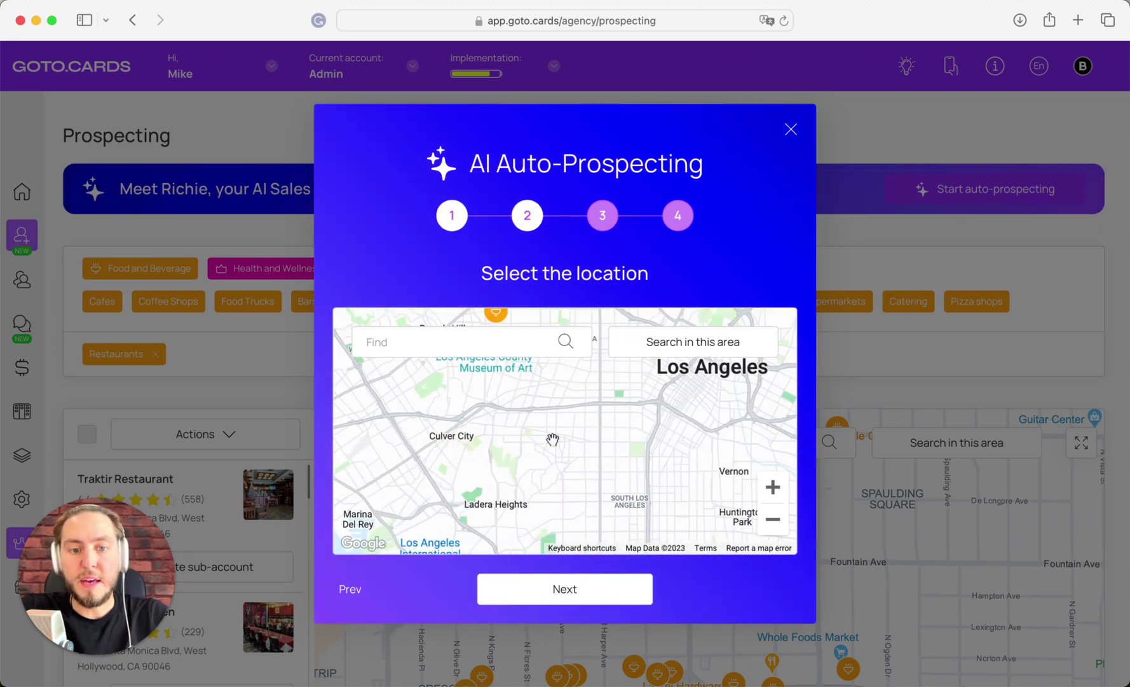
scroll(552, 439, "up", 2)
left_click_drag(552, 438, 497, 406)
scroll(496, 404, "down", 3)
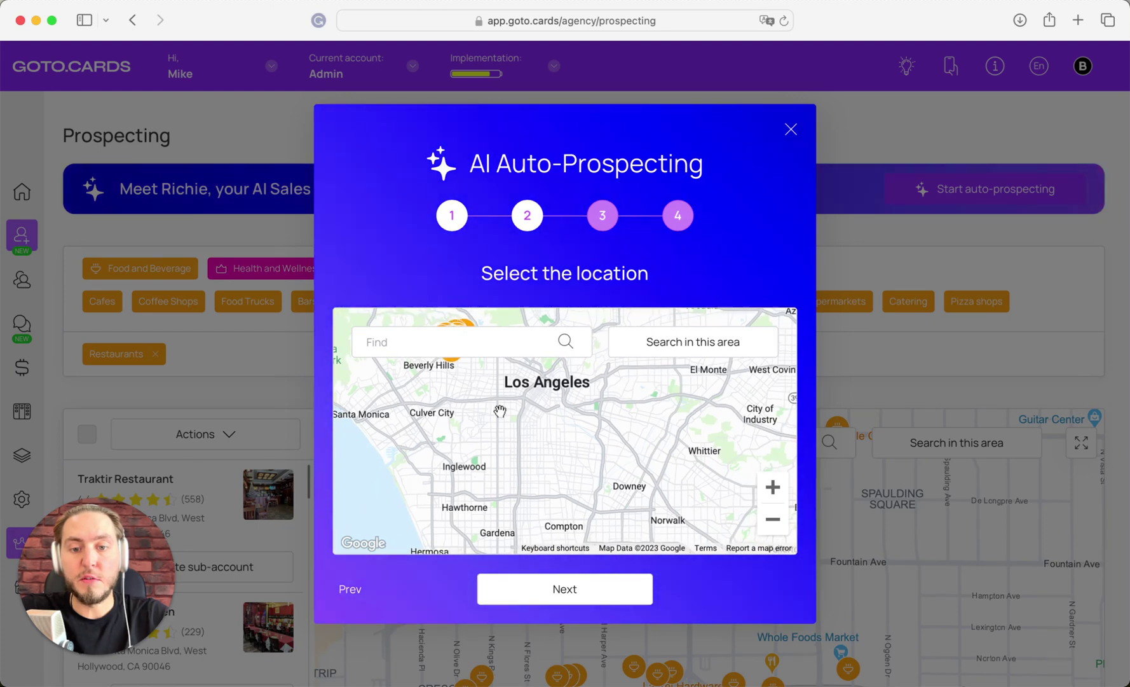
scroll(522, 433, "up", 2)
scroll(565, 423, "down", 2)
scroll(565, 423, "up", 3)
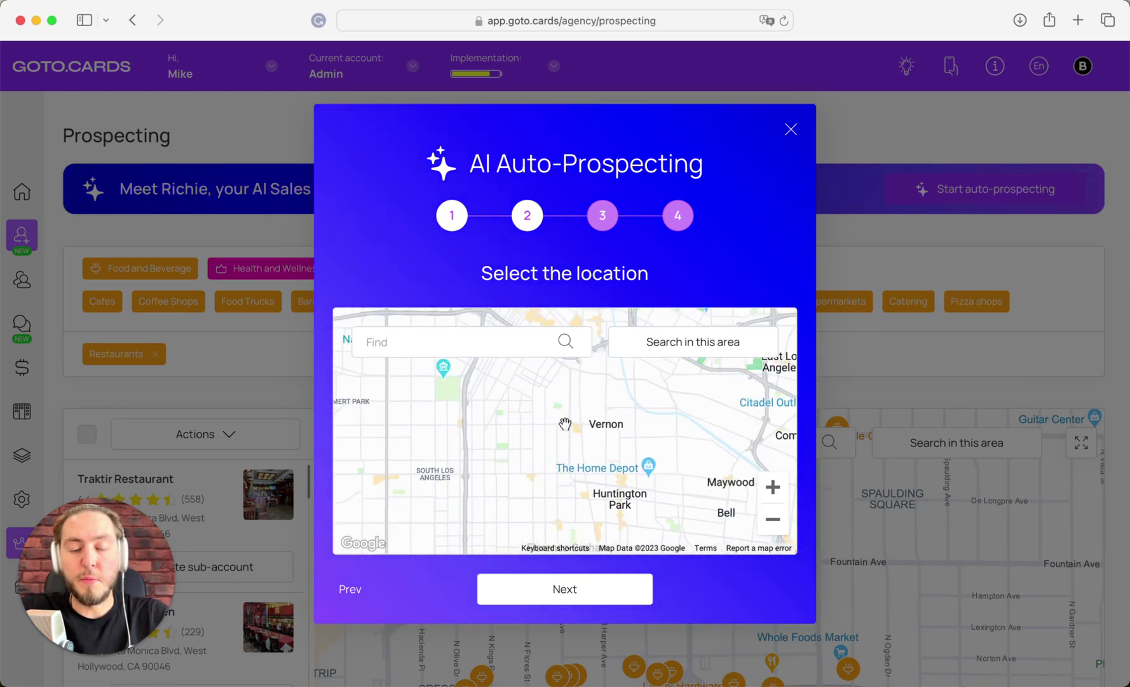
scroll(566, 423, "down", 2)
scroll(565, 423, "up", 2)
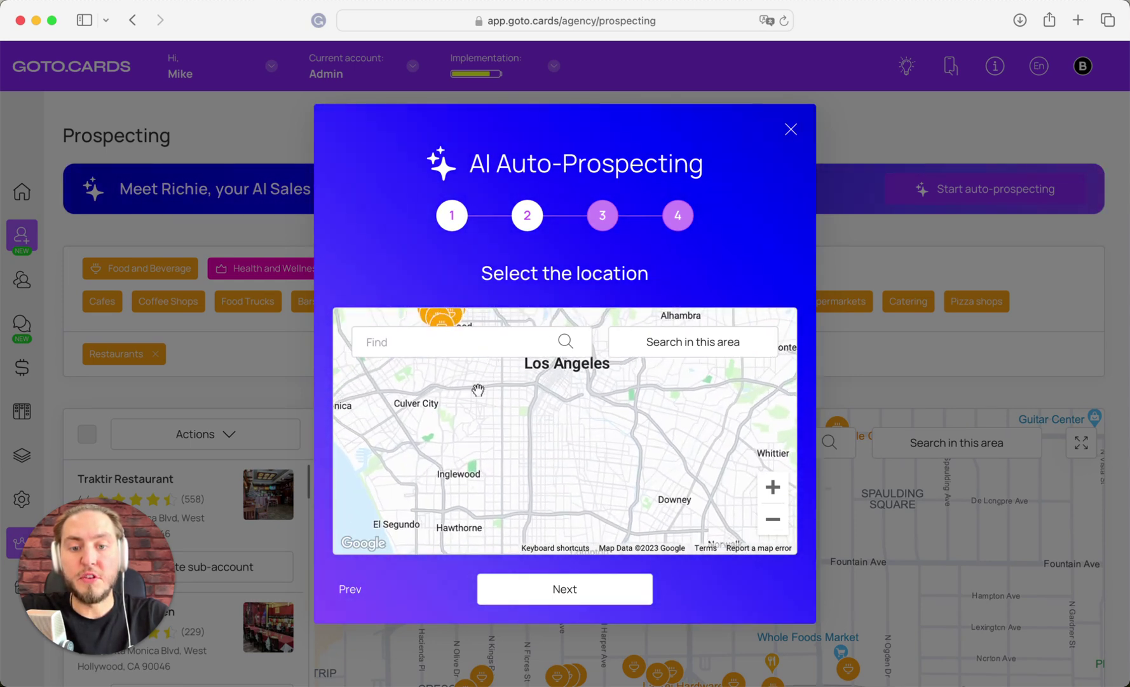
scroll(599, 470, "up", 5)
scroll(600, 469, "up", 3)
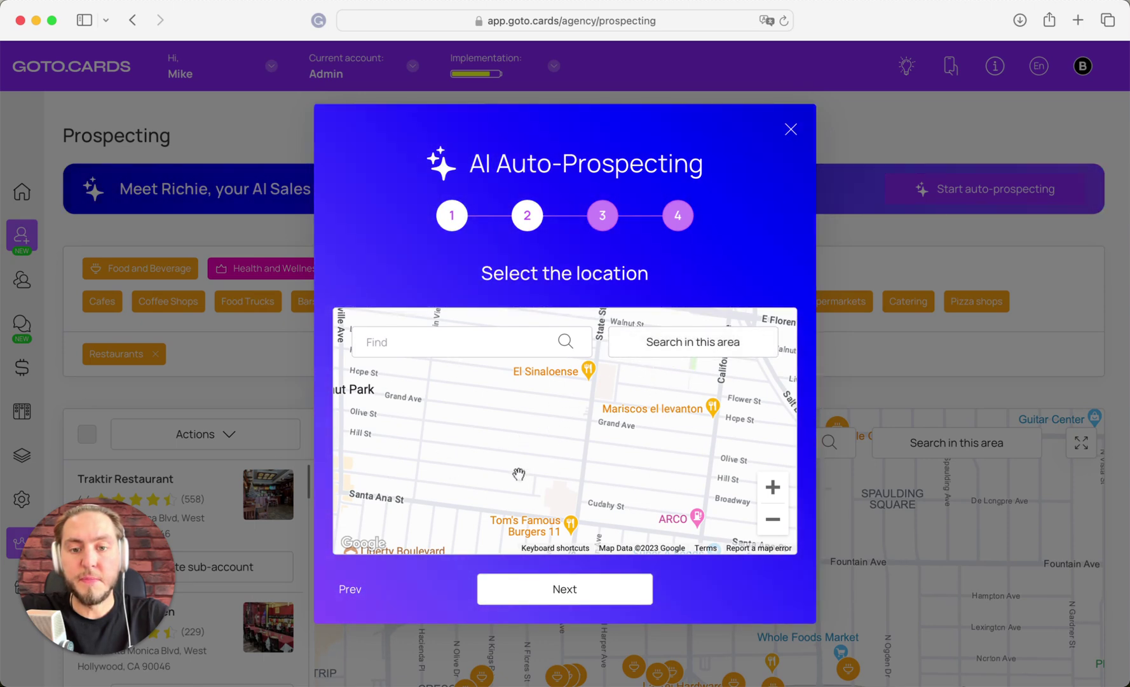
scroll(518, 472, "down", 3)
left_click_drag(581, 441, 594, 446)
scroll(595, 446, "down", 3)
- Search this area for coffee shops, recentre the map on the results, and continue
left_click(681, 343)
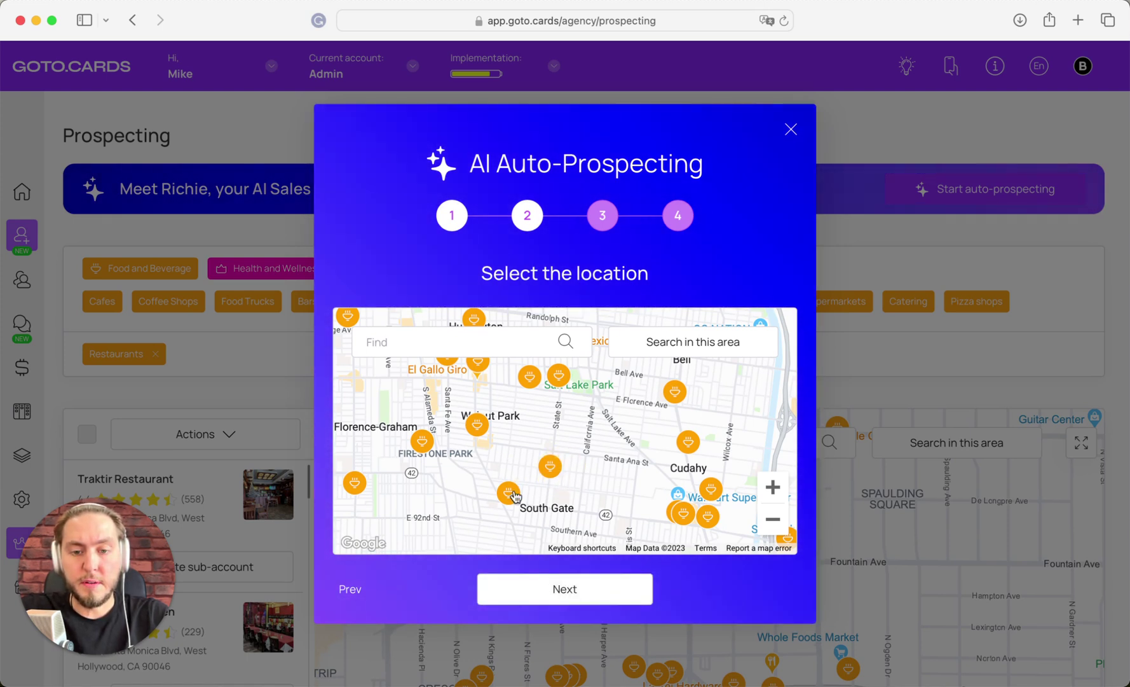
left_click_drag(588, 492, 610, 500)
scroll(610, 501, "down", 3)
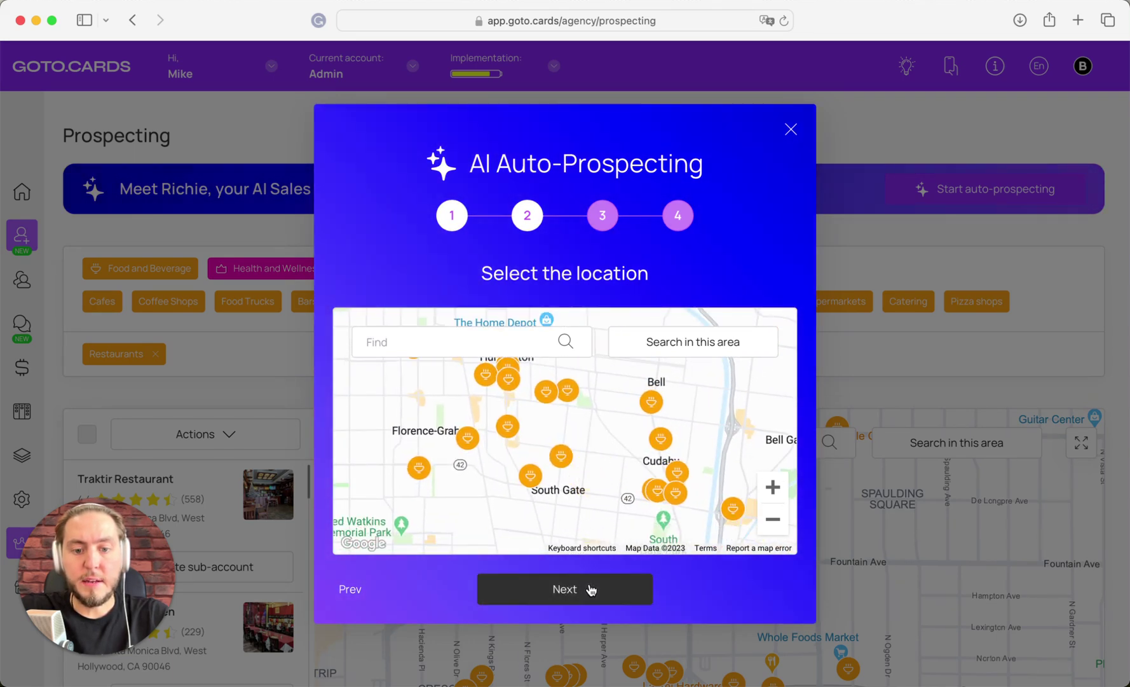
left_click(589, 590)
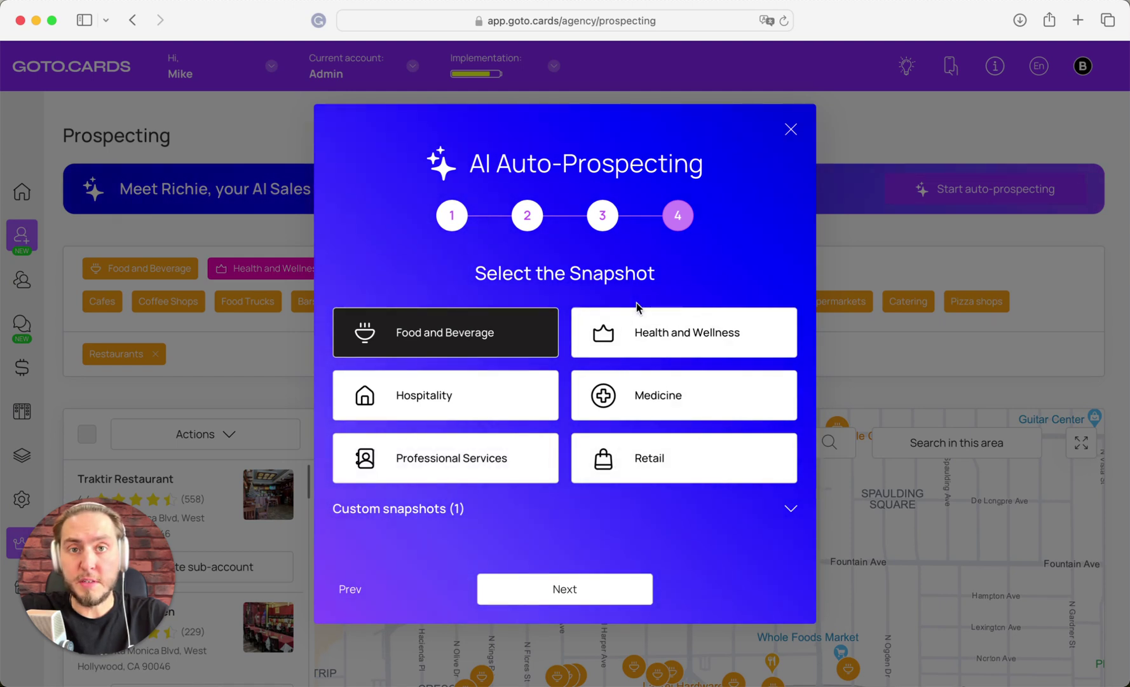
left_click(432, 506)
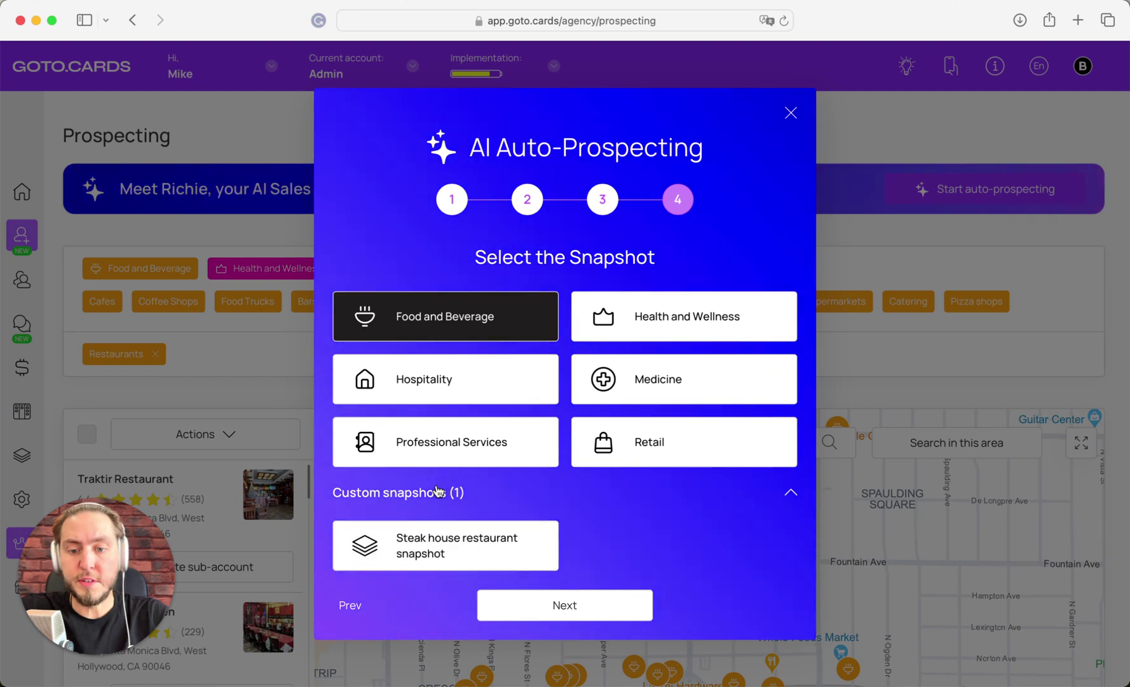
left_click(439, 491)
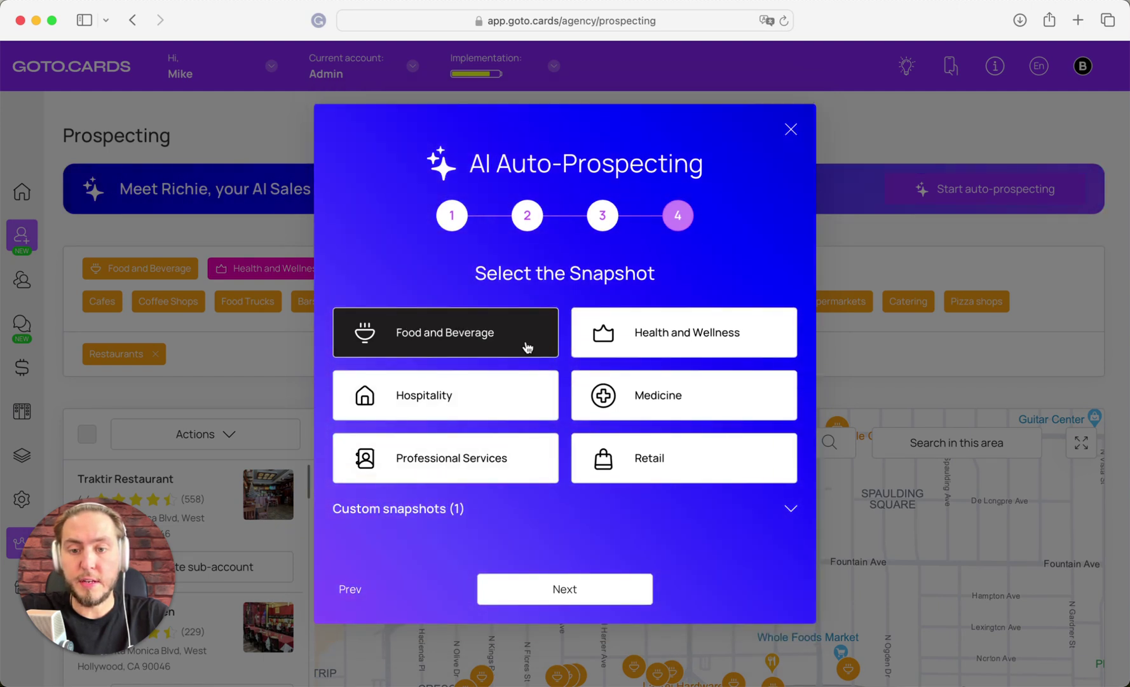
left_click(462, 328)
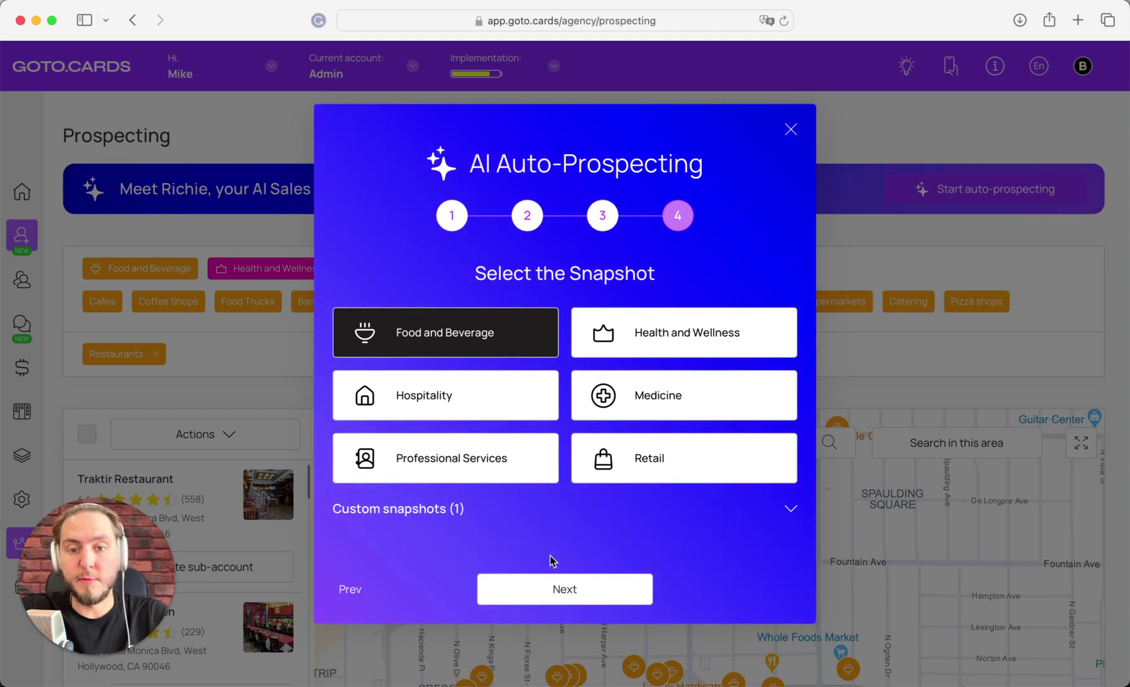
- Accept the Food and Beverage snapshot and advance to the Confirm the task summary
left_click(554, 592)
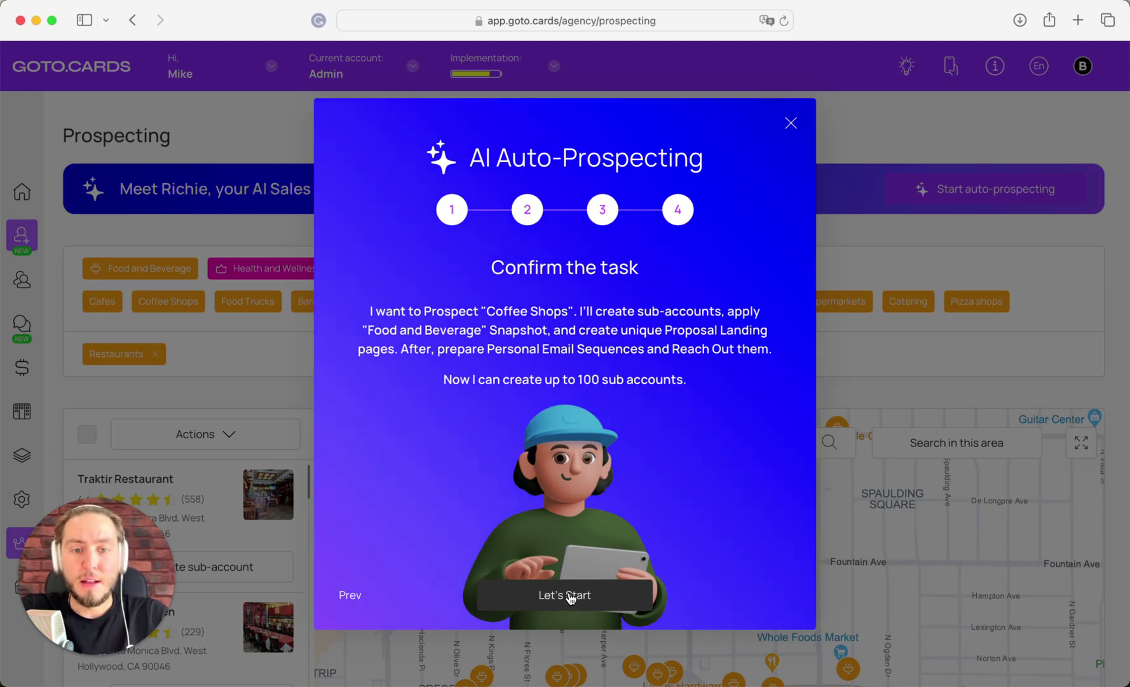
- Confirm with Let's Start to begin creating up to 100 Coffee Shops sub-accounts
left_click(569, 594)
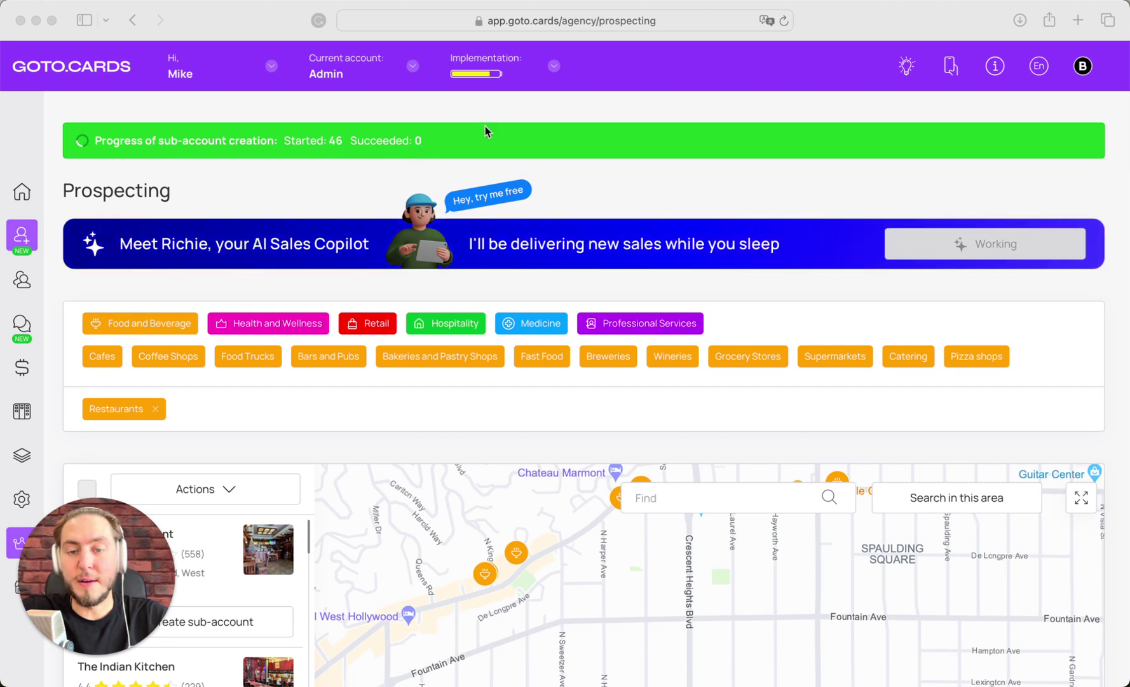
- Browse the Sub-accounts list of new coffee-shop Business trials like Earth Bean Coffee
left_click(23, 288)
left_click(23, 287)
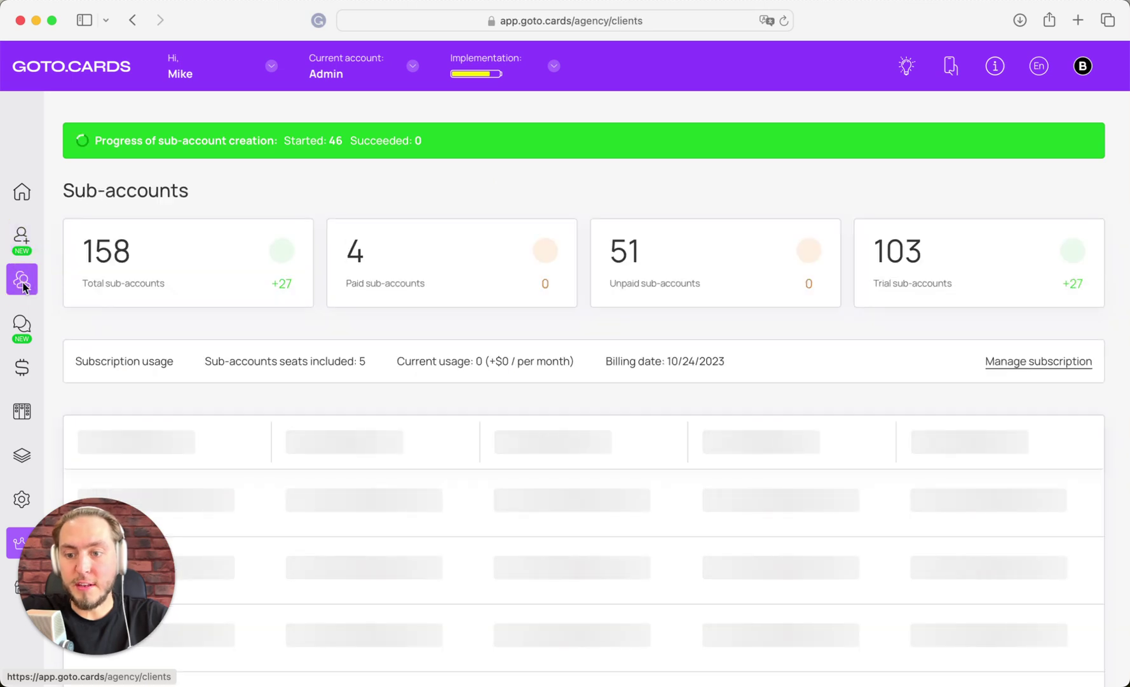
scroll(384, 321, "down", 5)
scroll(384, 321, "down", 3)
scroll(383, 321, "up", 1)
scroll(475, 310, "down", 5)
scroll(475, 311, "up", 6)
scroll(475, 310, "up", 2)
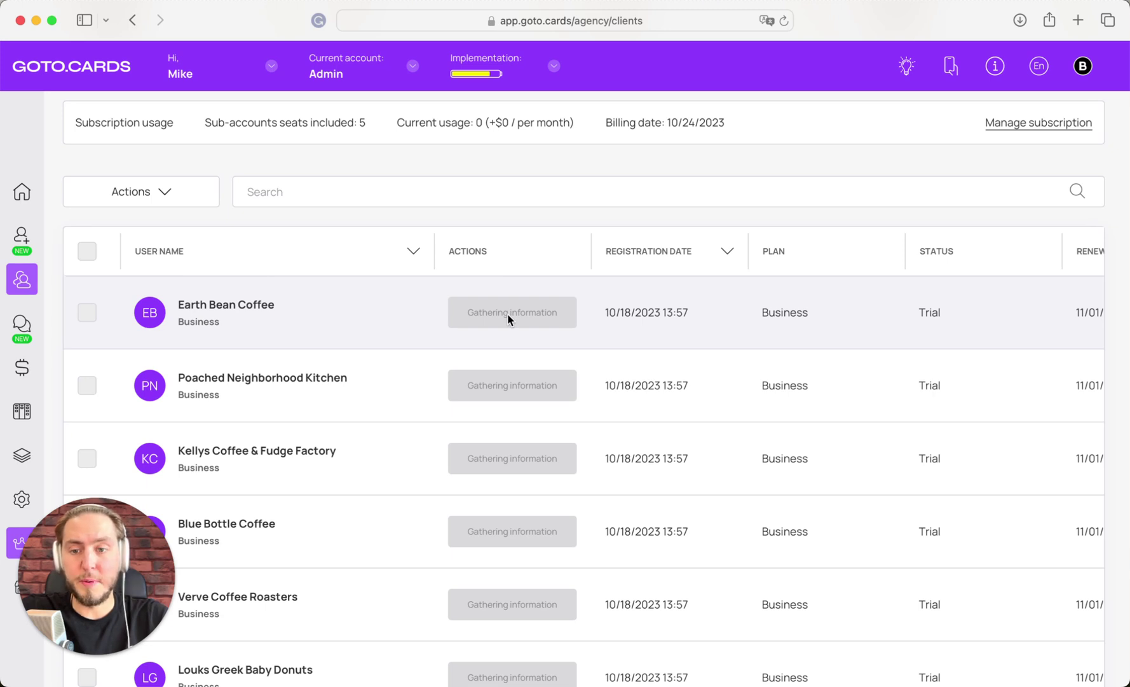
- Review the scheduled AI Auto-Prospecting Coffee Shops mailing, then go back to Prospecting
left_click(23, 323)
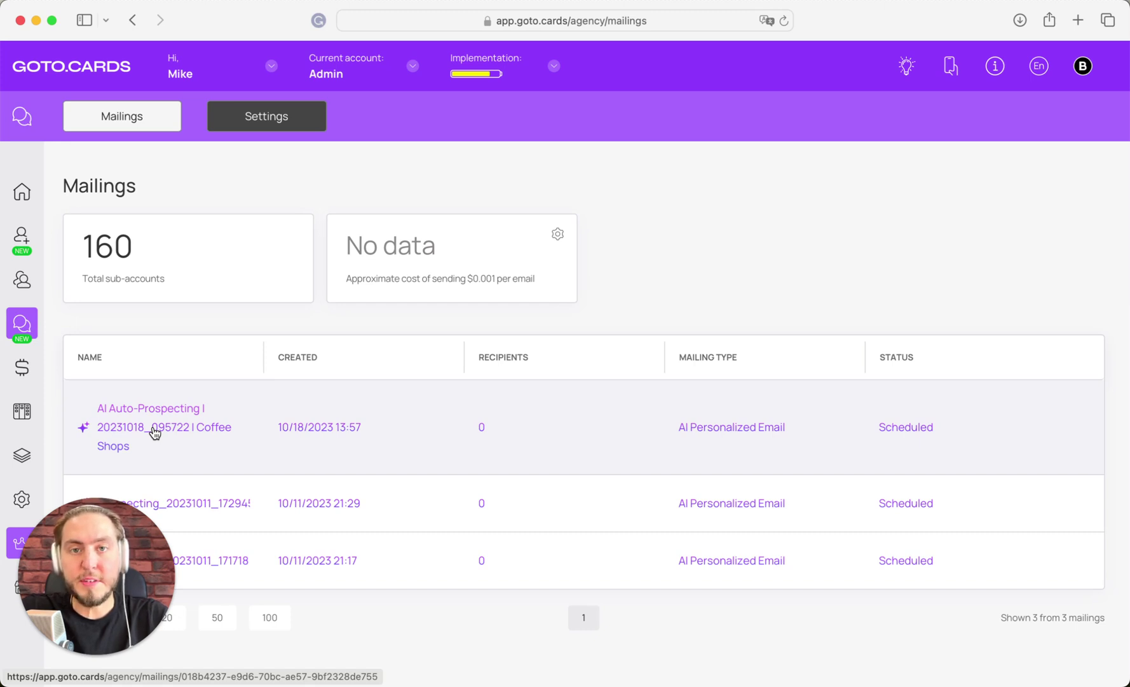
left_click(155, 433)
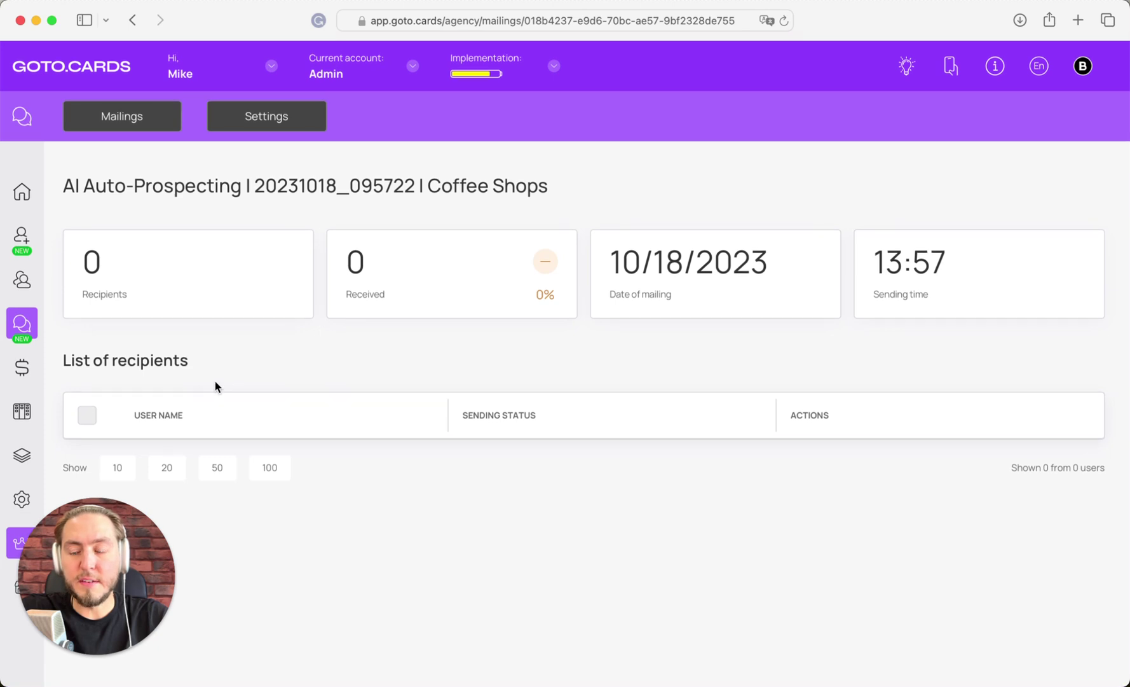
left_click(22, 323)
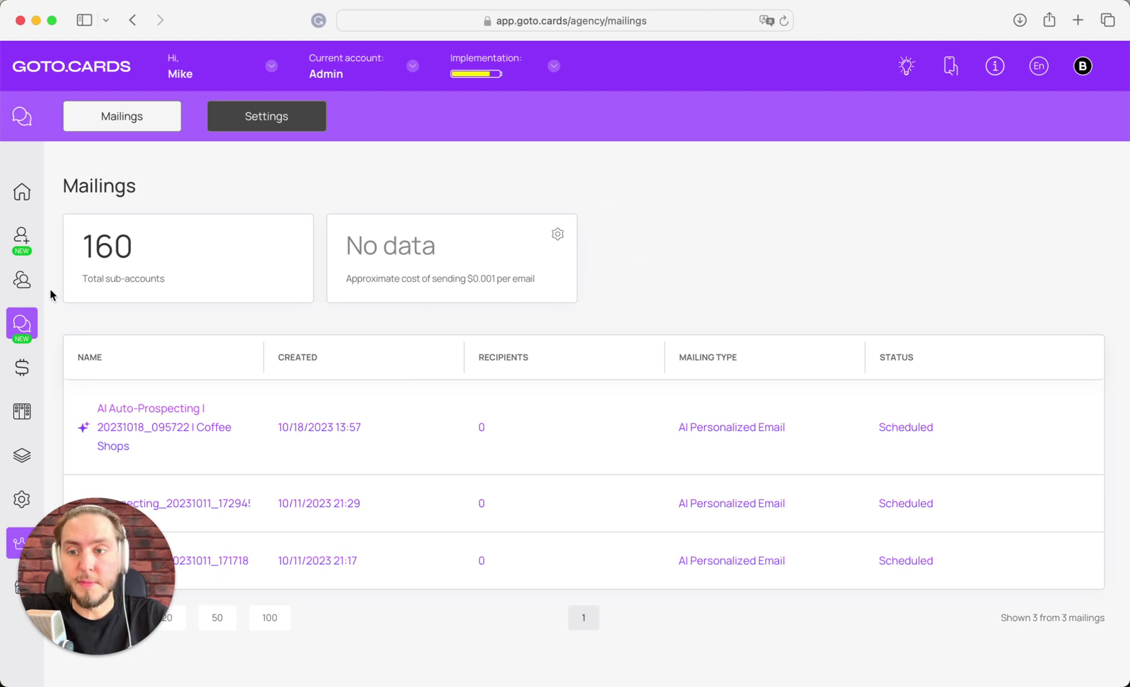
left_click(22, 237)
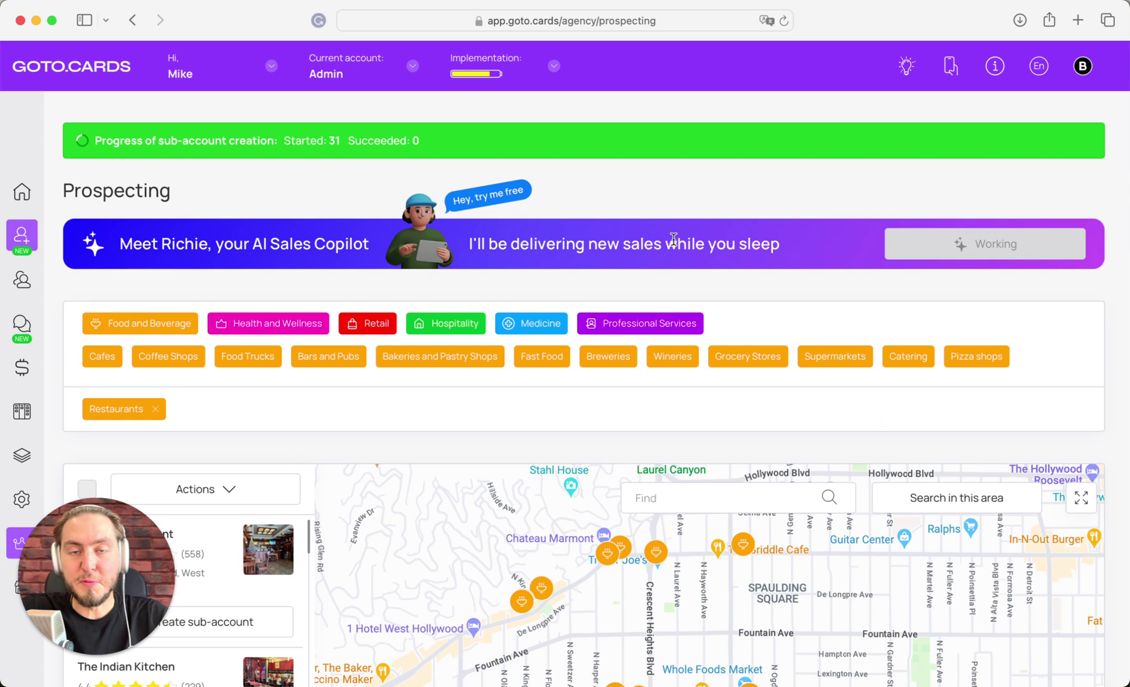